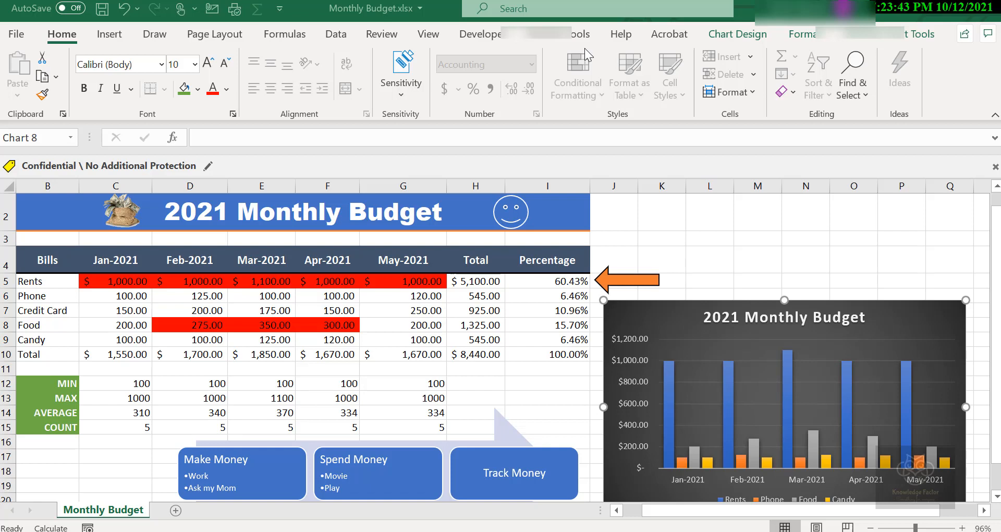
- Move the 2021 Monthly Budget chart up and left over the table's edge, then enlarge it from its lower-left corner
left_click_drag(654, 326, 630, 298)
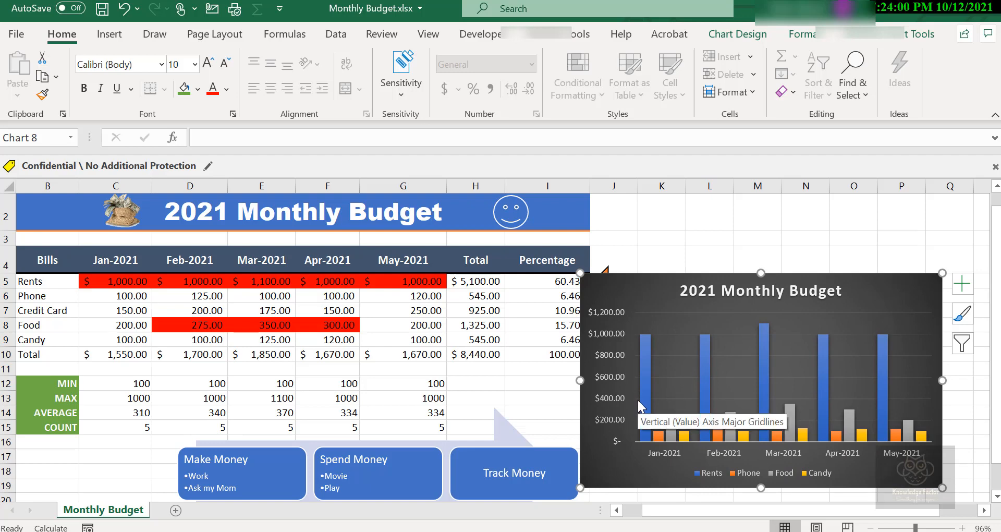
left_click_drag(580, 487, 533, 499)
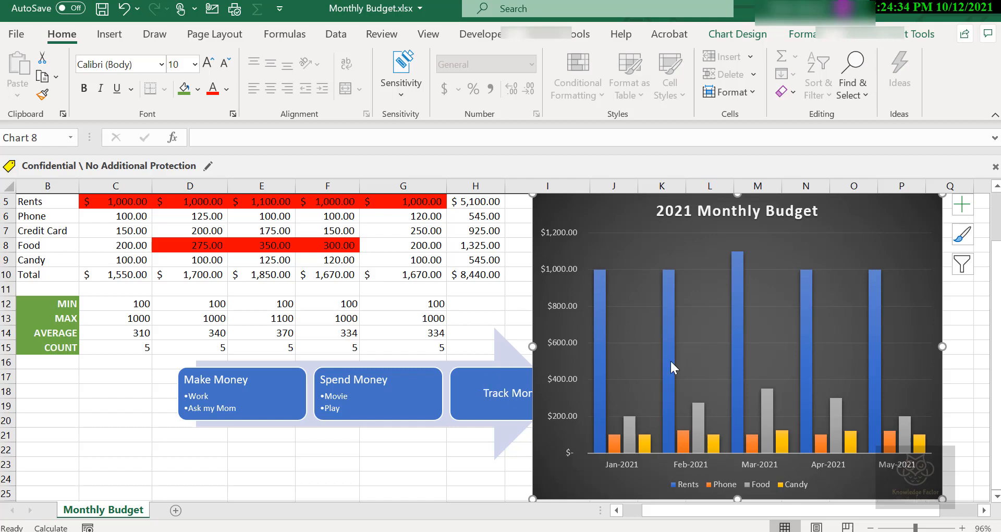
mouse_move(670, 361)
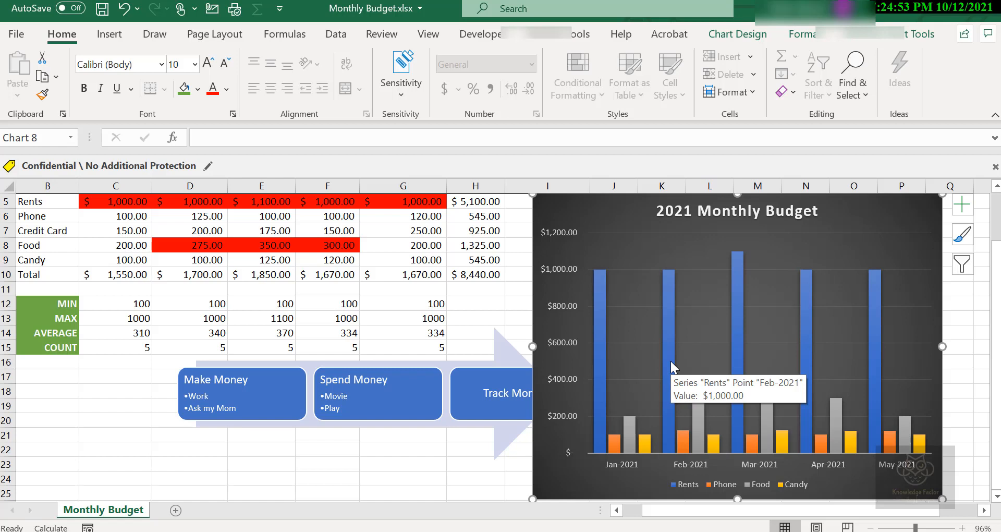
- Move the chart to a new sheet named "Chart Monthly Budget"
left_click(751, 34)
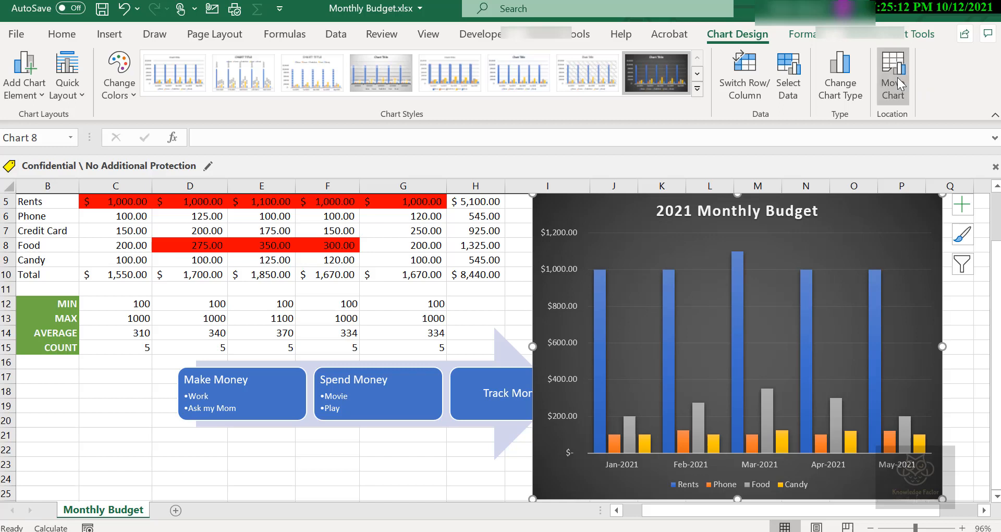
left_click(895, 78)
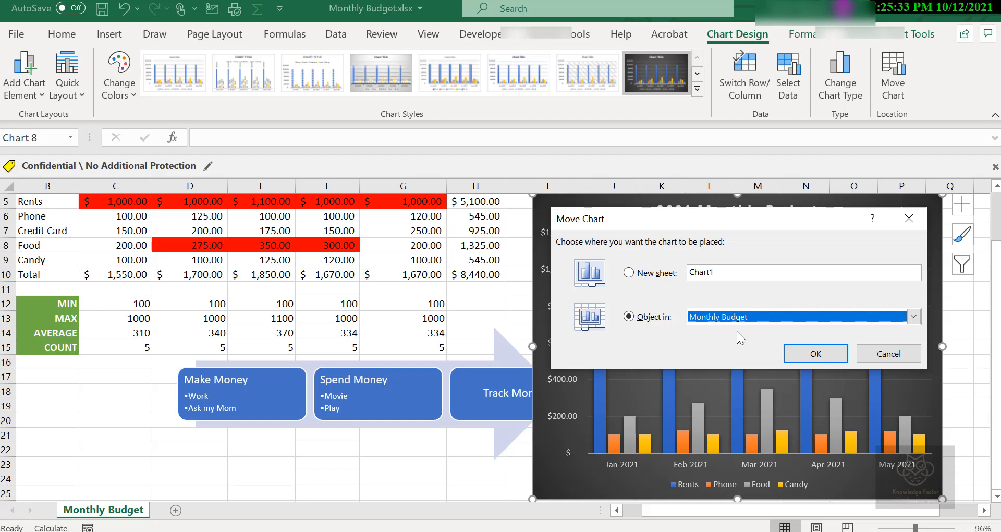
left_click(913, 317)
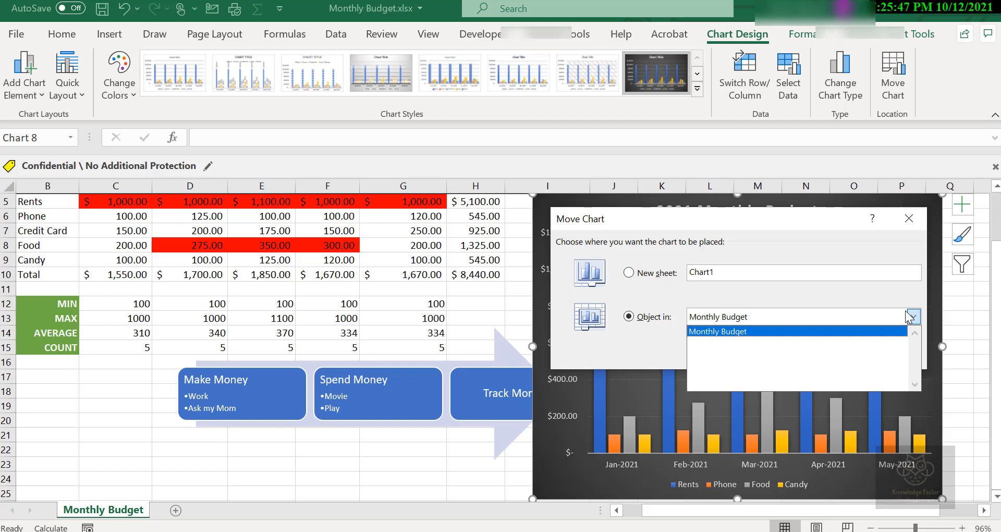
left_click(752, 254)
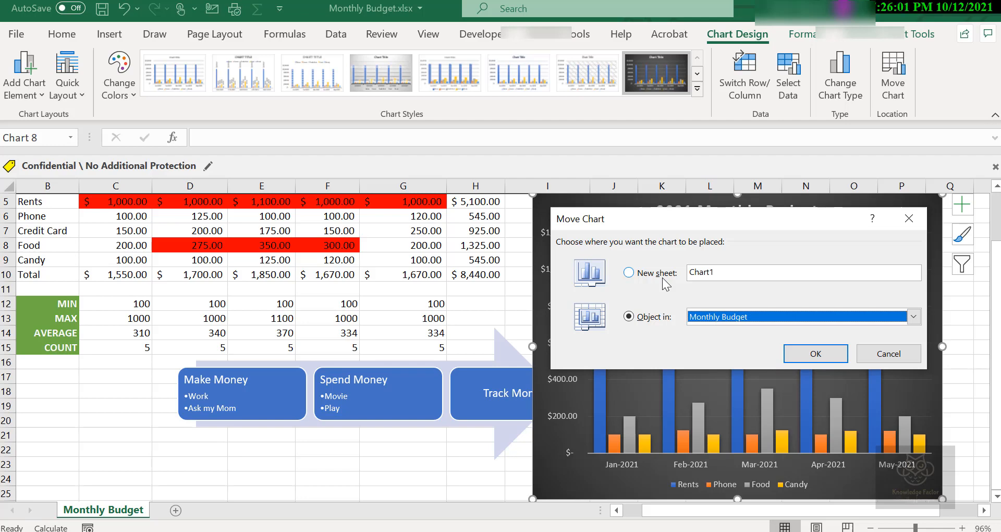
left_click(680, 276)
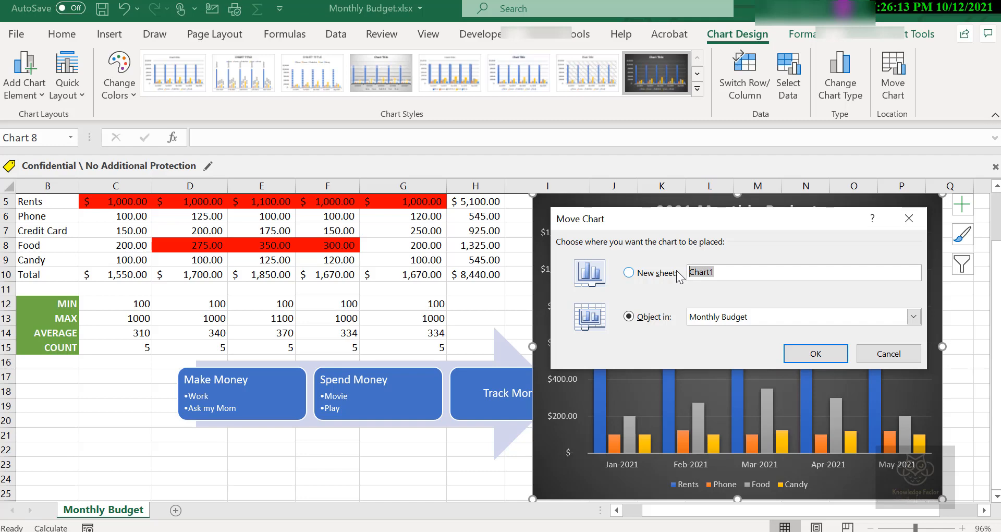
type("C")
type("ard")
key("BackSpace")
key("BackSpace")
key("BackSpace")
type("hart Monthly Budg")
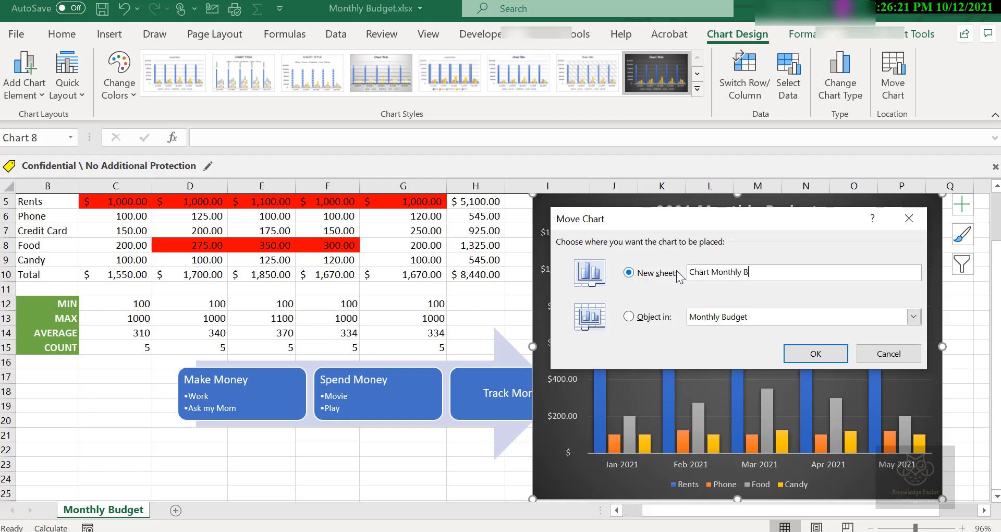
type("et")
left_click(807, 354)
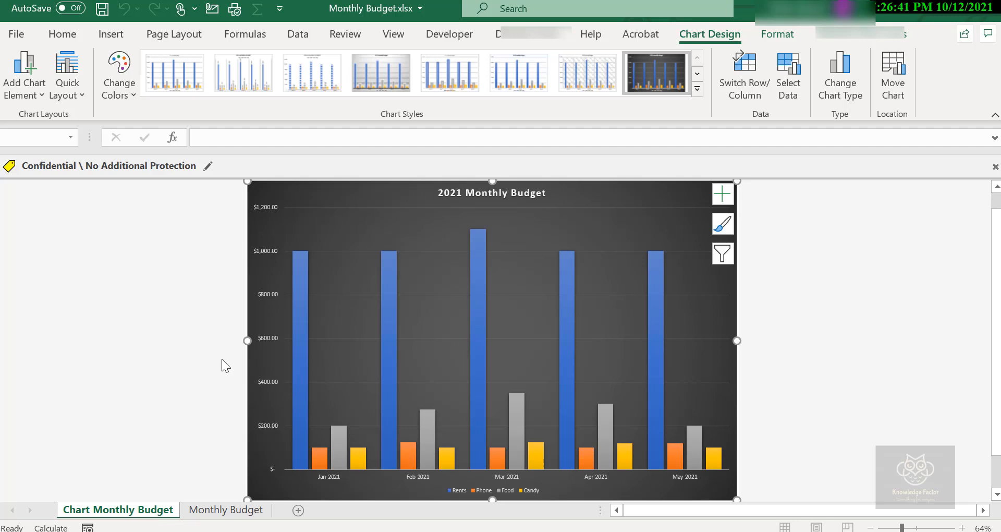
- Change the Mar-2021 Rents amount on the Monthly Budget sheet to 900 and check its bar on the chart sheet
mouse_move(391, 337)
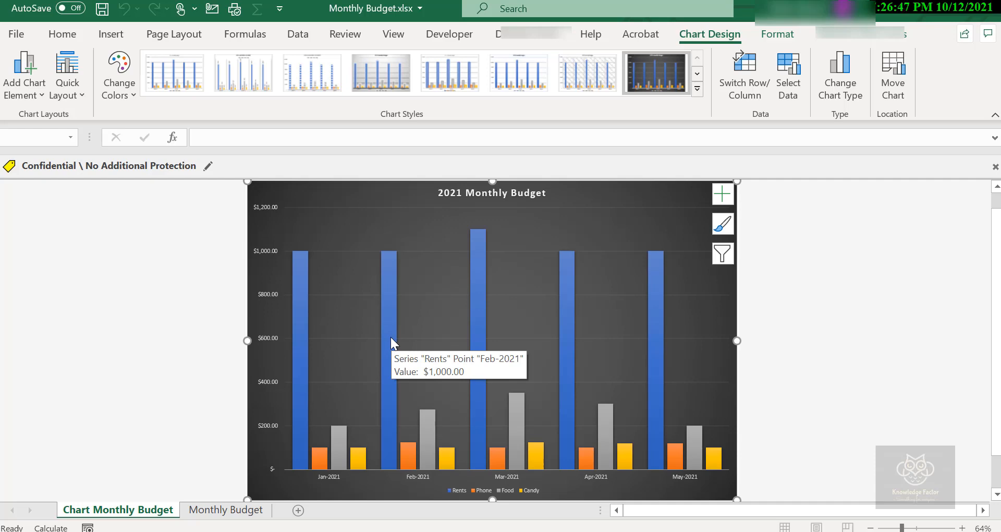
left_click(222, 510)
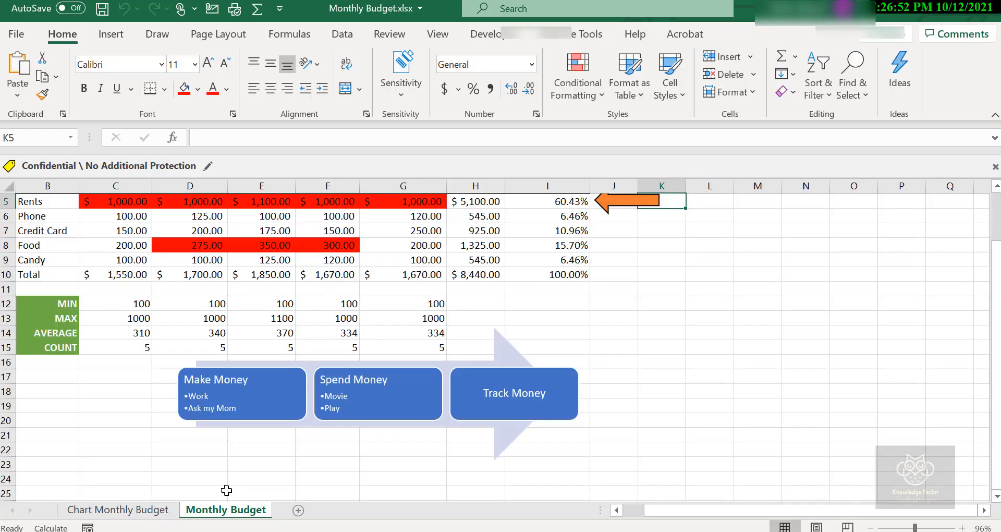
scroll(271, 334, "up", 2)
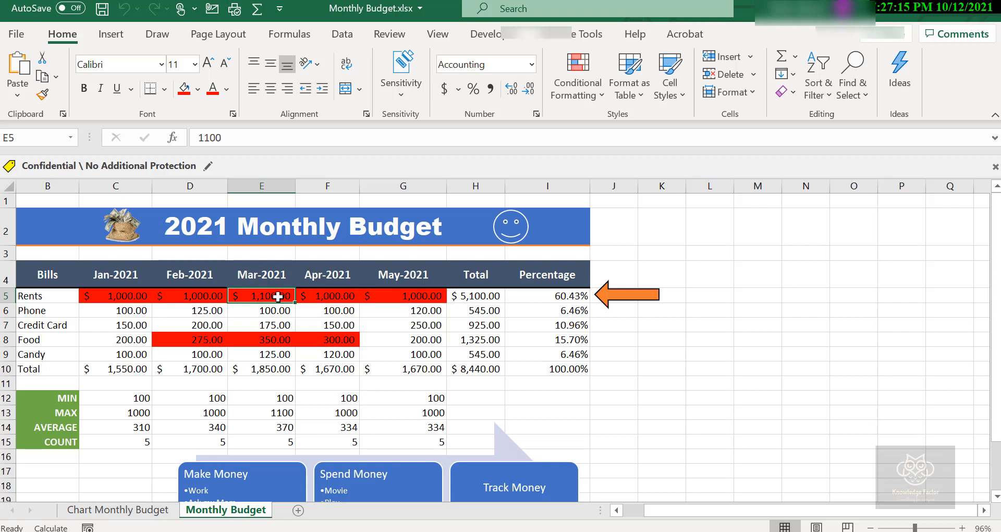
type("900")
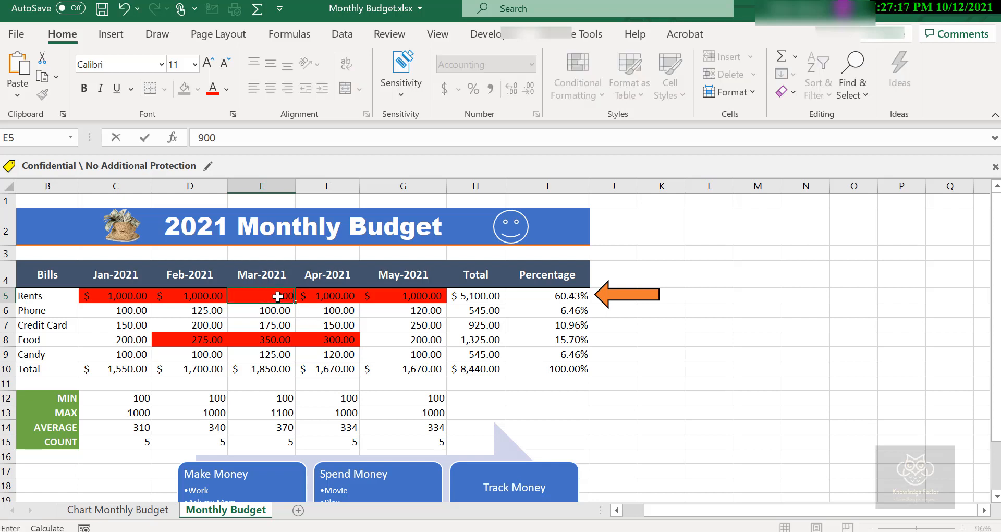
key("Return")
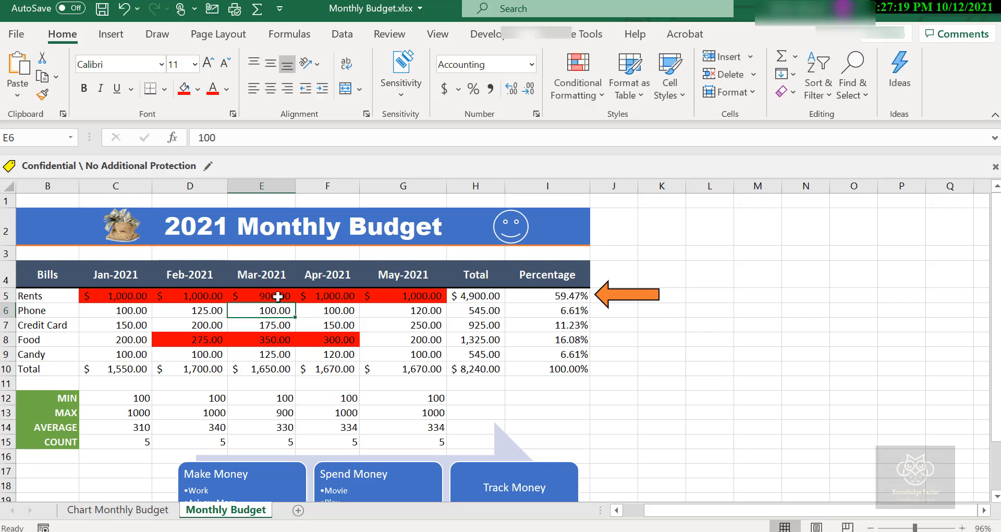
left_click(115, 516)
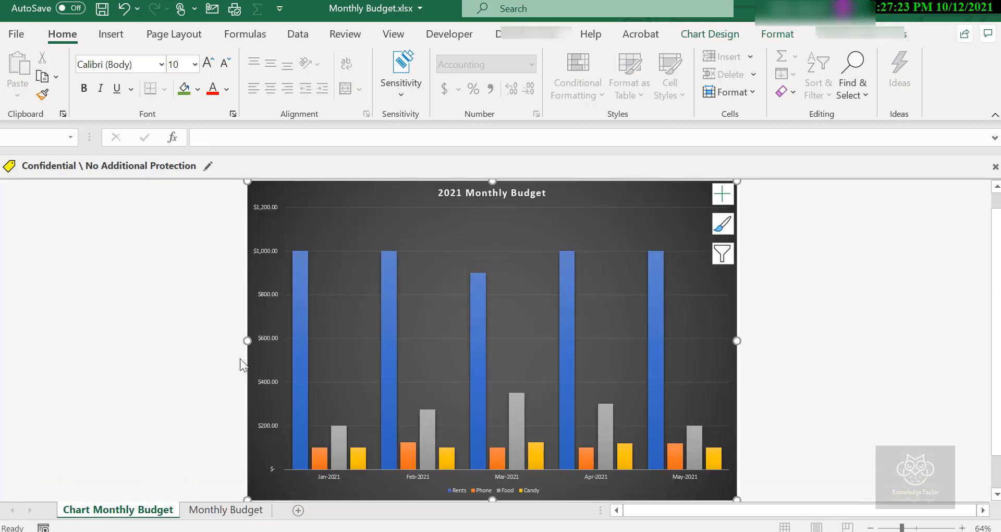
mouse_move(477, 301)
- Increase the font size of the chart's month axis labels to 14
left_click(496, 478)
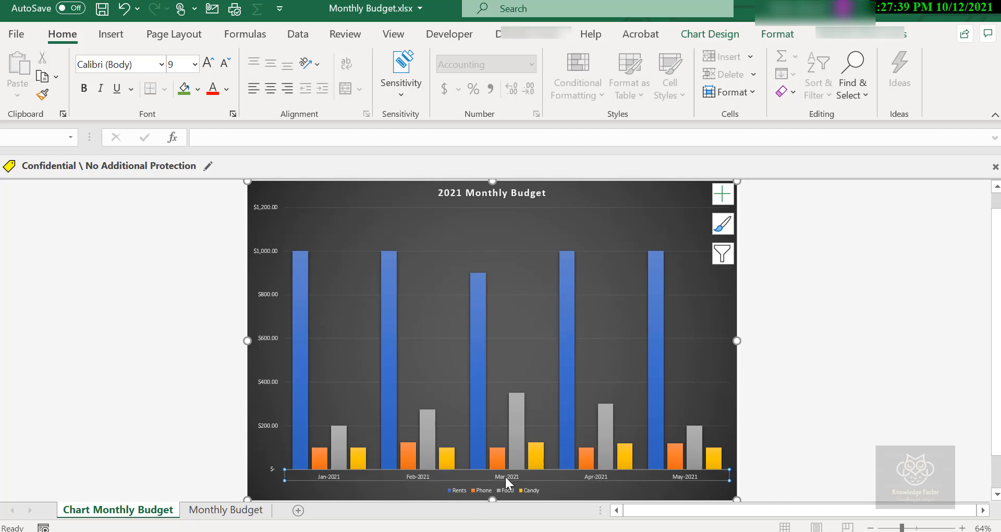
left_click(208, 64)
left_click(209, 65)
left_click(209, 66)
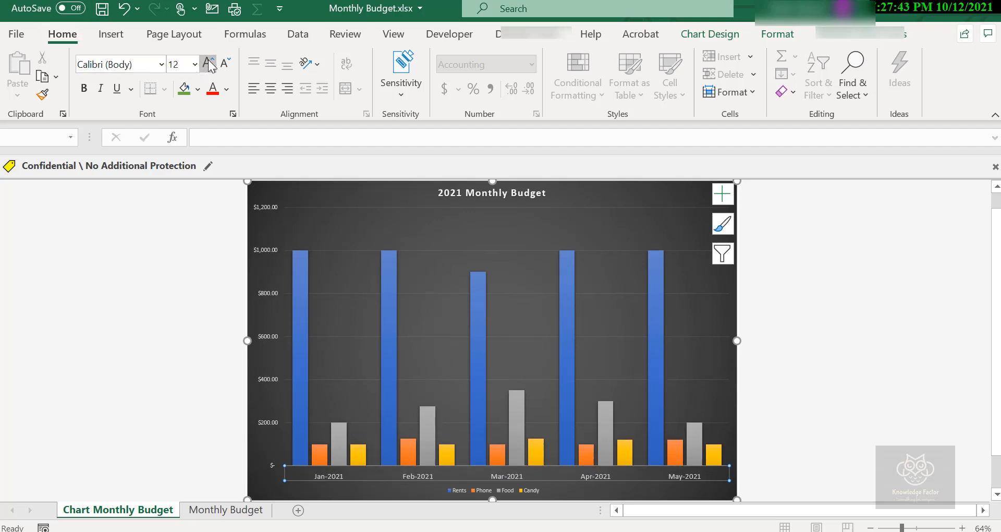
left_click(209, 64)
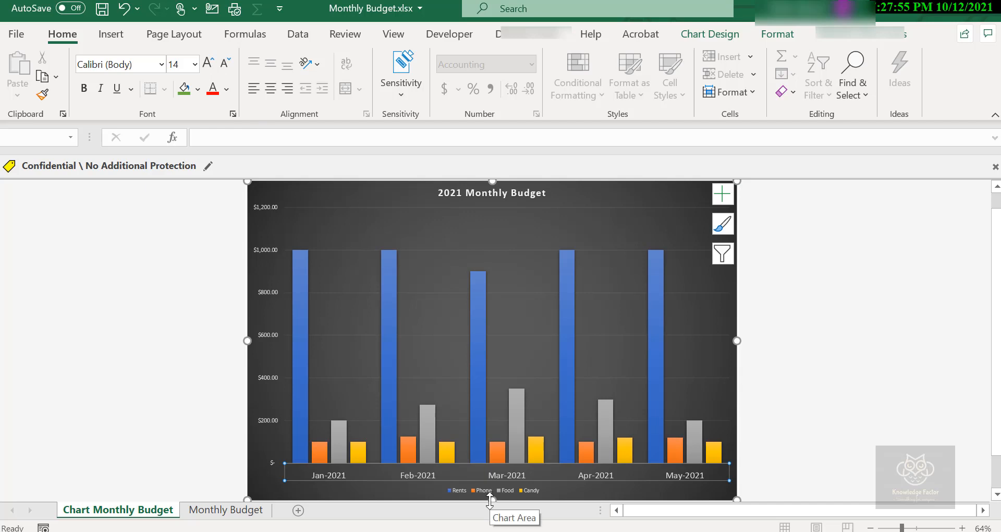
- Enlarge the chart legend's font size to 18 and place the legend at the top of the chart
left_click(485, 490)
left_click(208, 64)
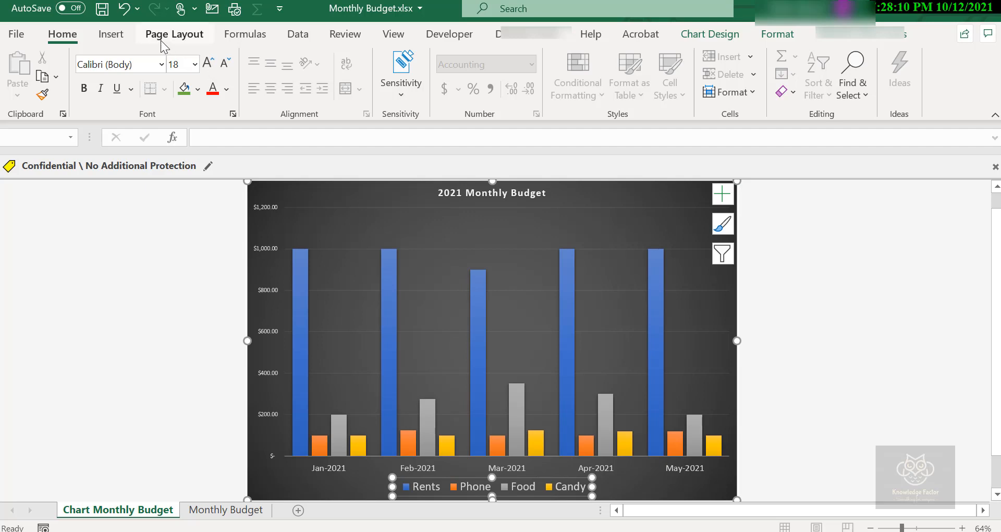
left_click(709, 34)
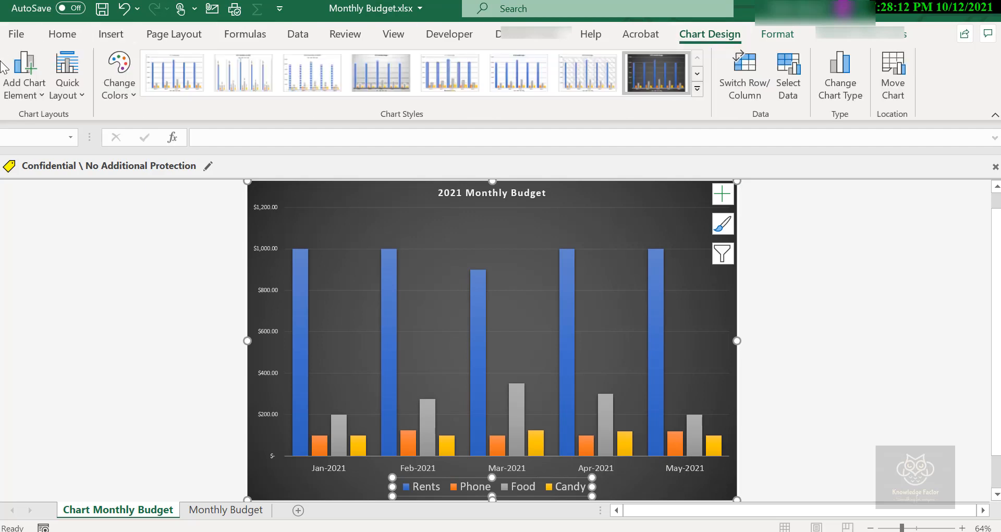
left_click(21, 73)
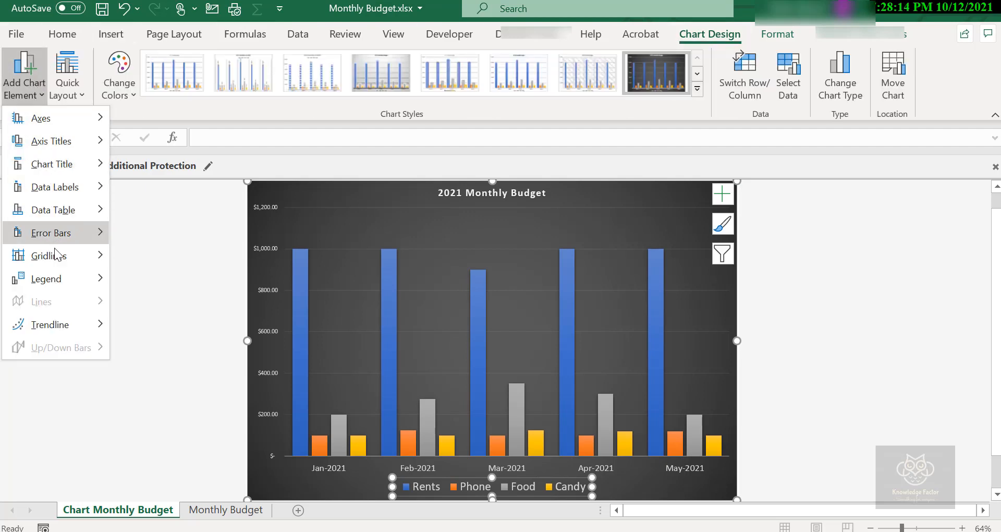
mouse_move(55, 274)
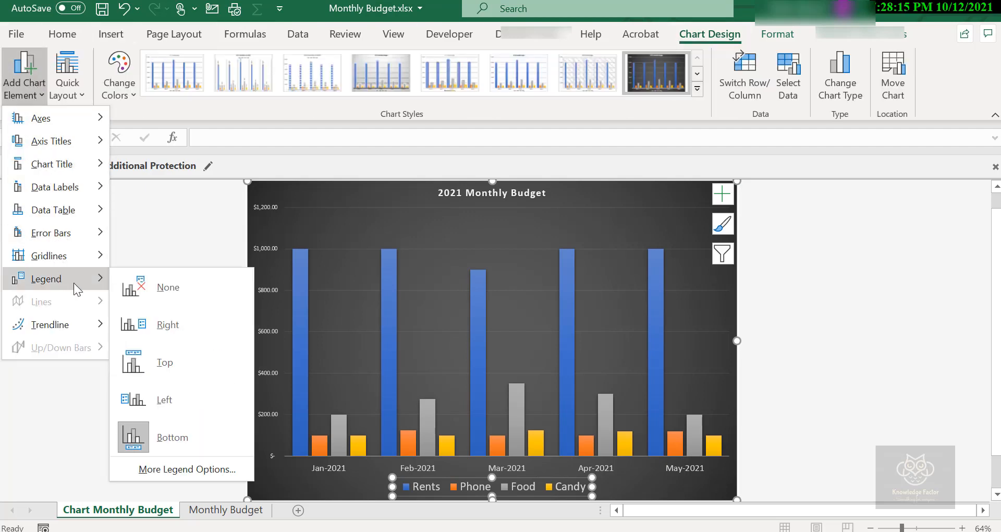
left_click(165, 363)
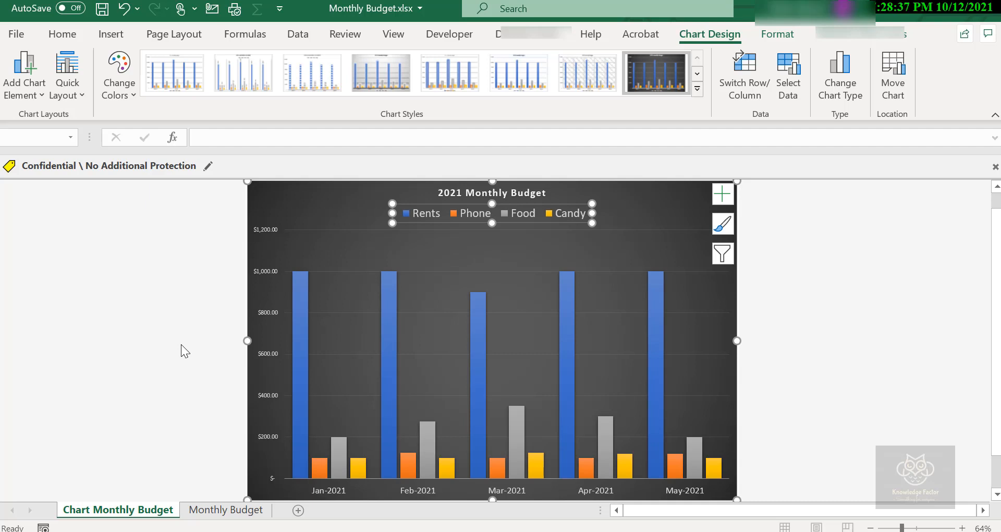
- Move the chart back as an object in the Monthly Budget sheet
left_click(350, 210)
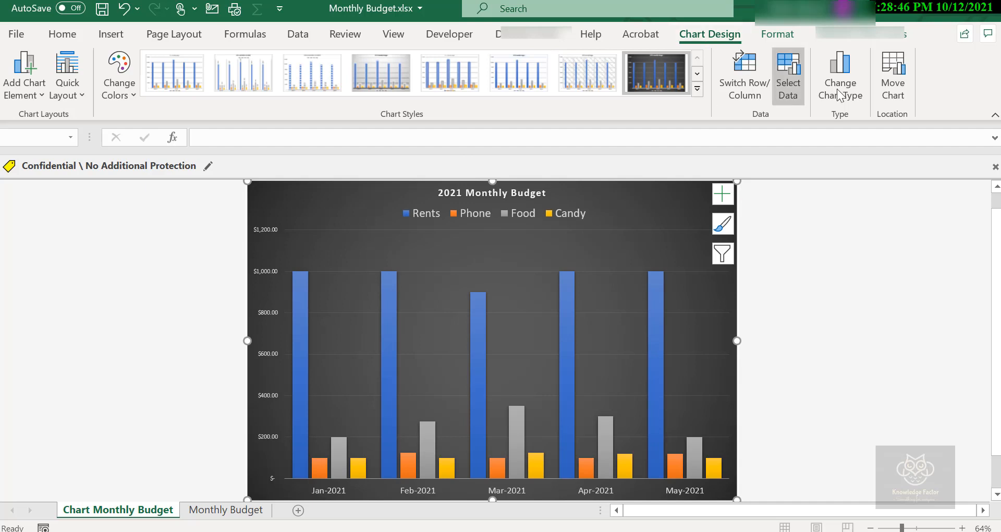
left_click(880, 88)
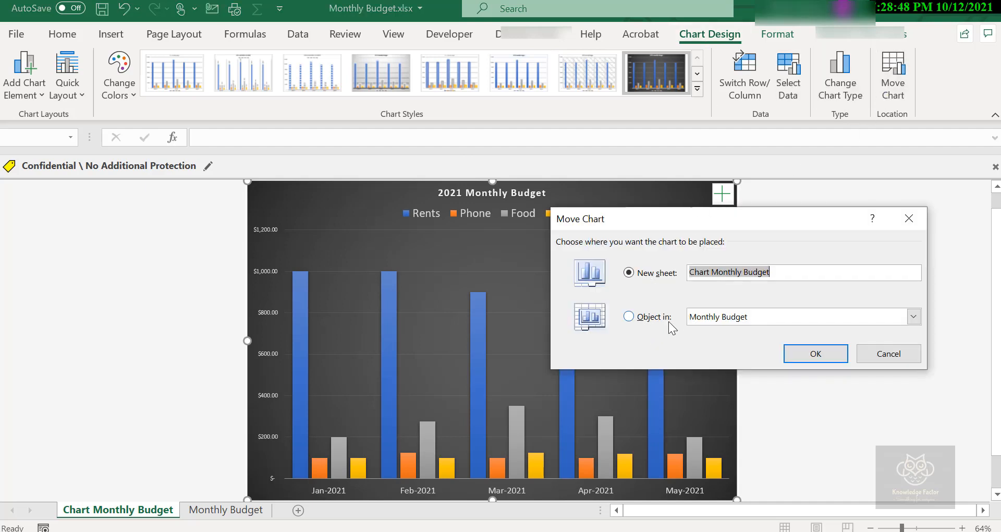
left_click(652, 317)
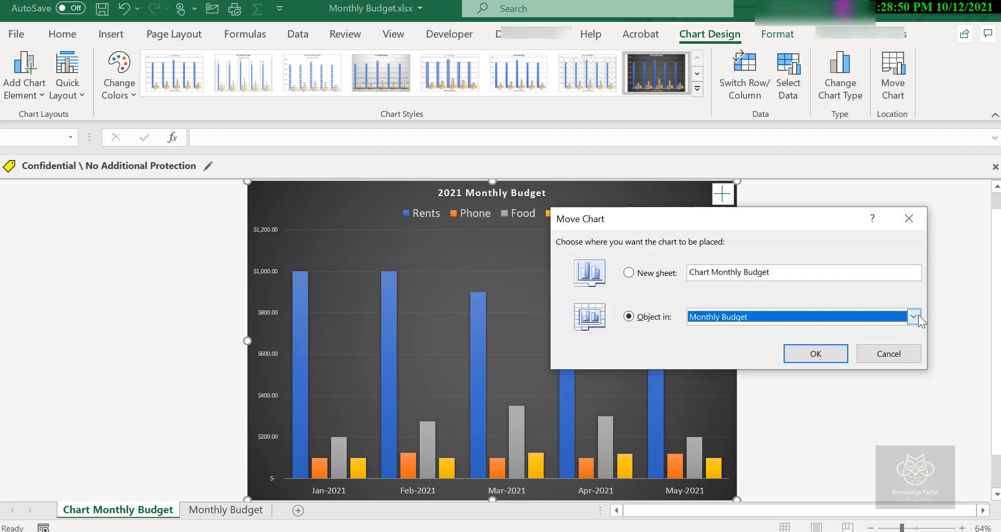
left_click(889, 314)
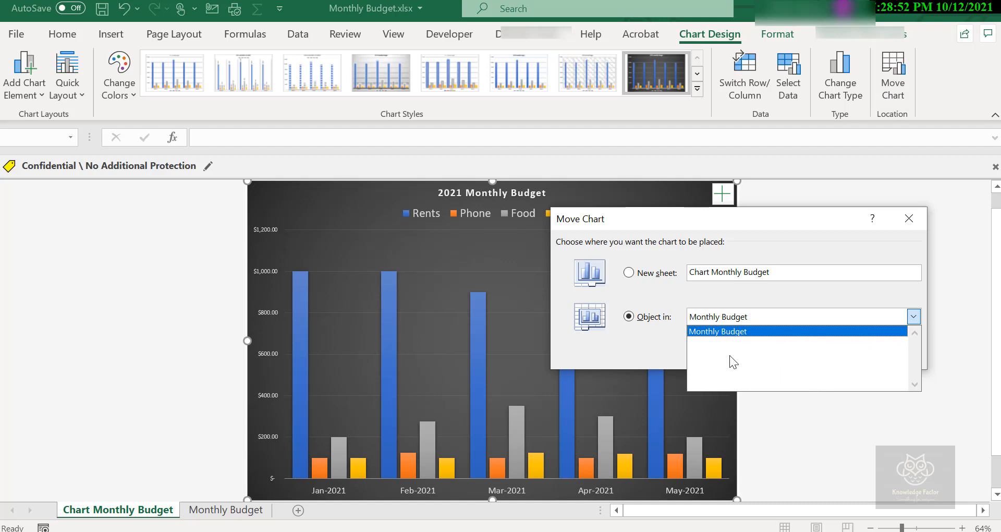
left_click(668, 340)
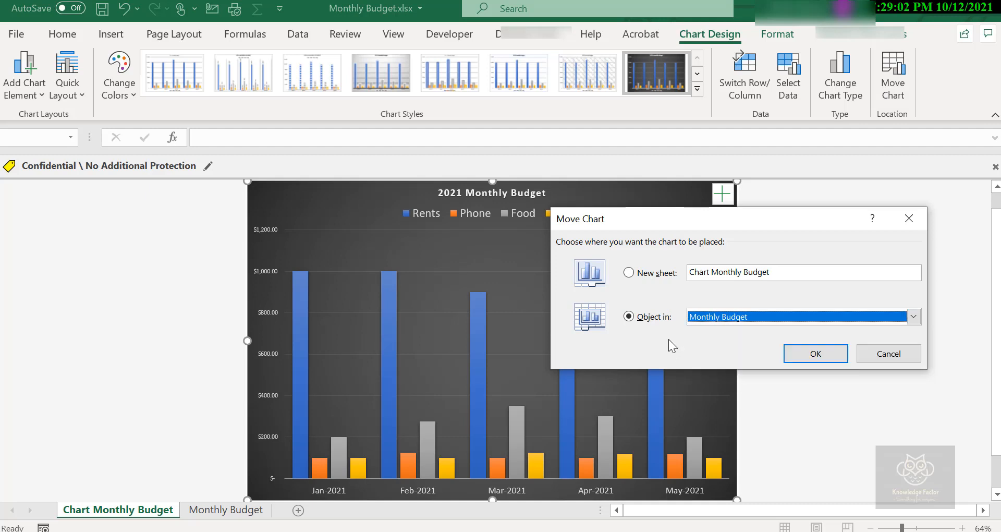